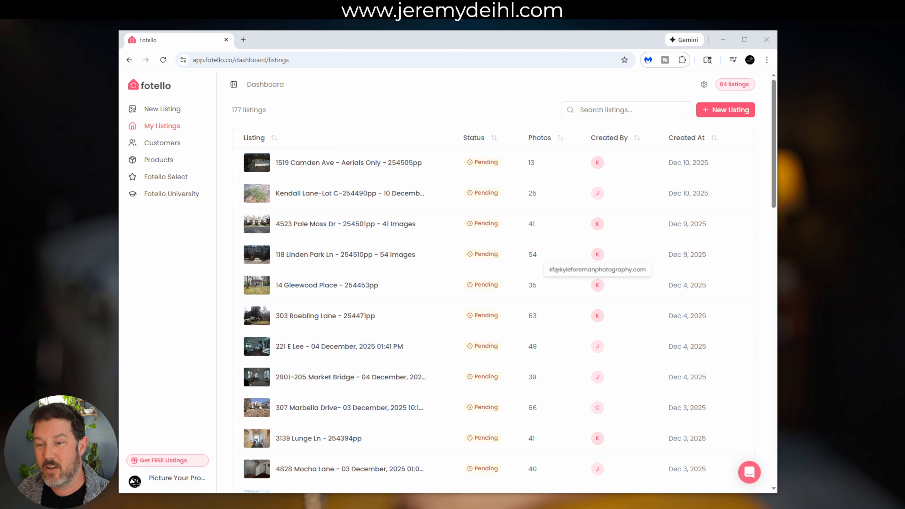
# Go to Settings > Manage Teams, review the Invitations list, and start a new team-member invite
pyautogui.click(173, 491)
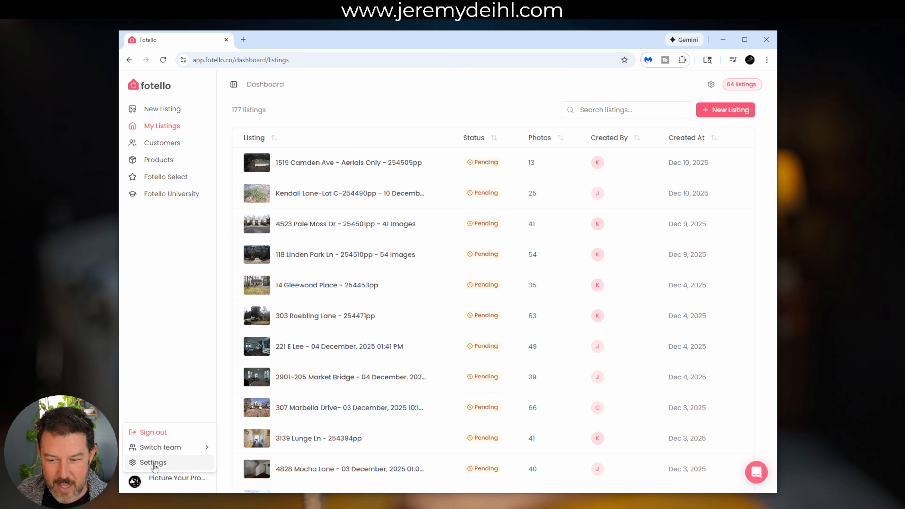
pyautogui.click(153, 462)
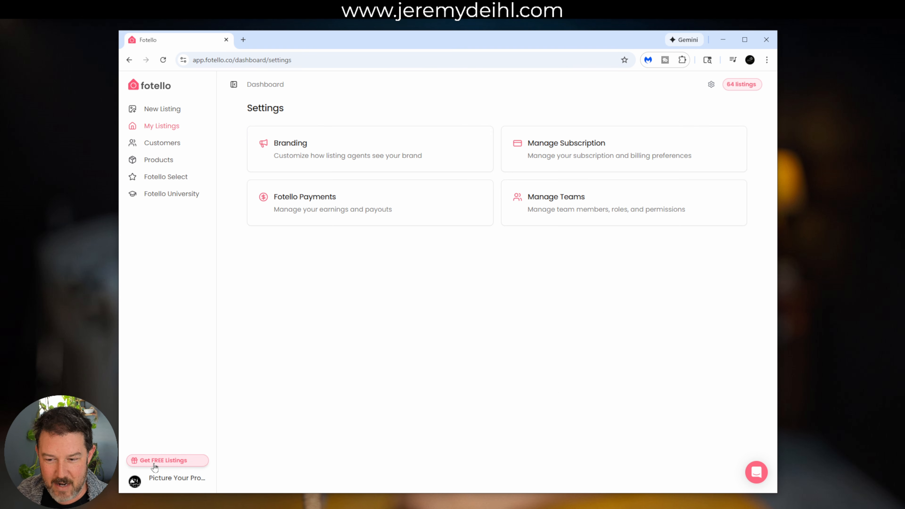
pyautogui.click(557, 200)
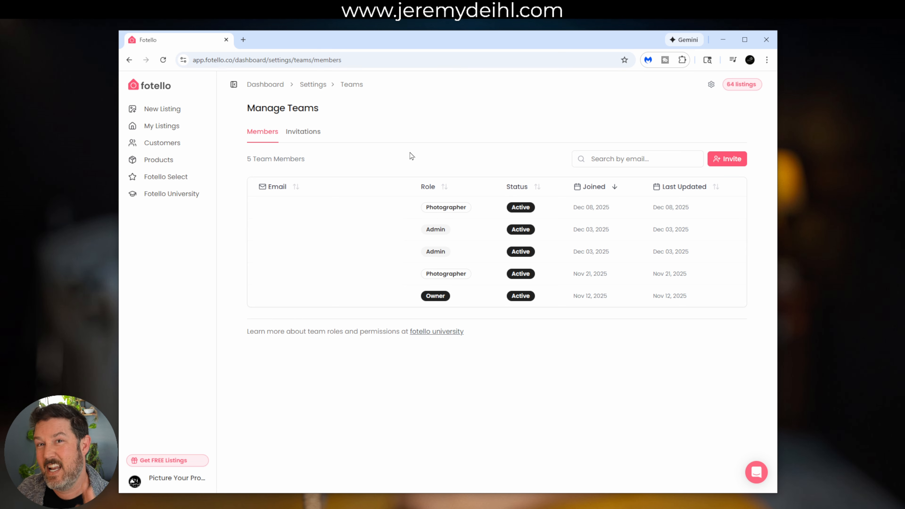
pyautogui.click(316, 136)
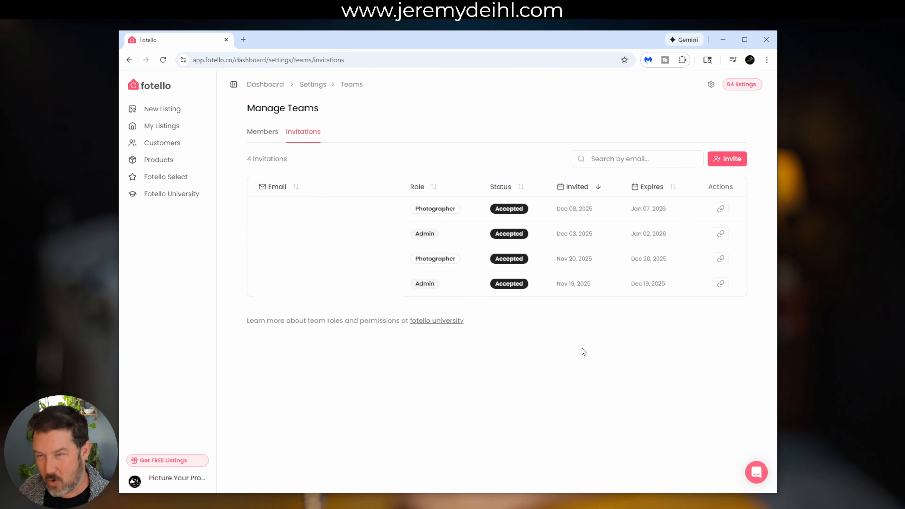
pyautogui.click(723, 160)
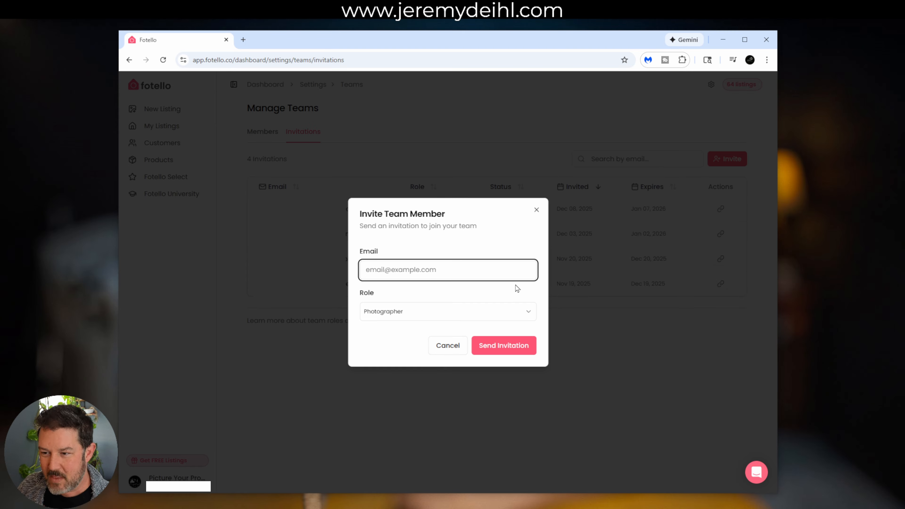
# Enter the invitee's e-mail address and keep Photographer as their role
pyautogui.click(434, 269)
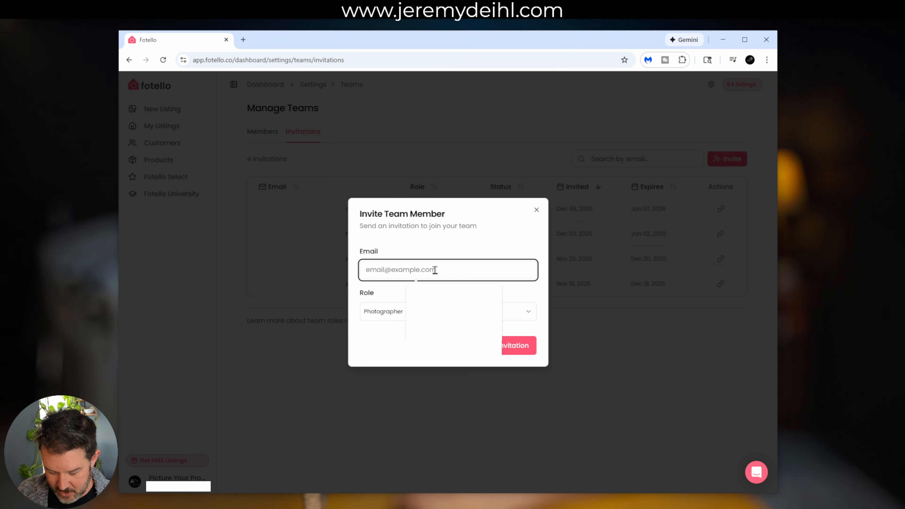
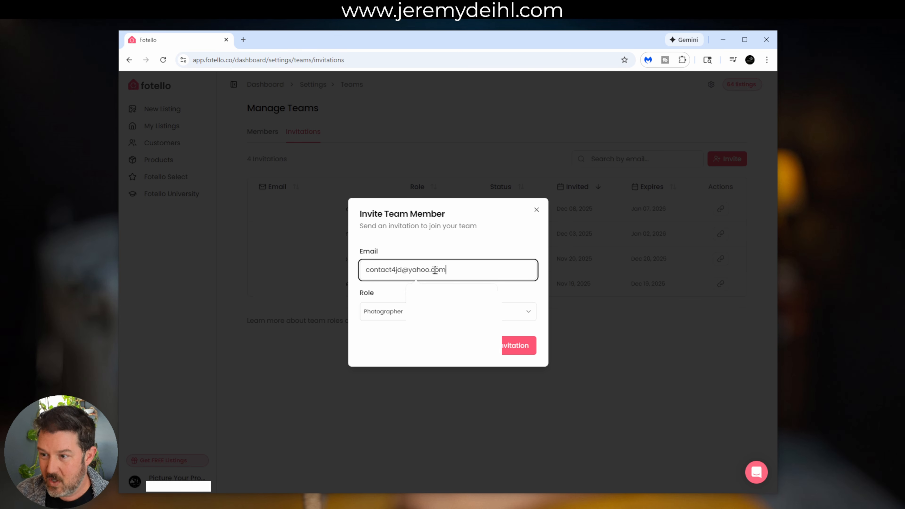
pyautogui.click(430, 298)
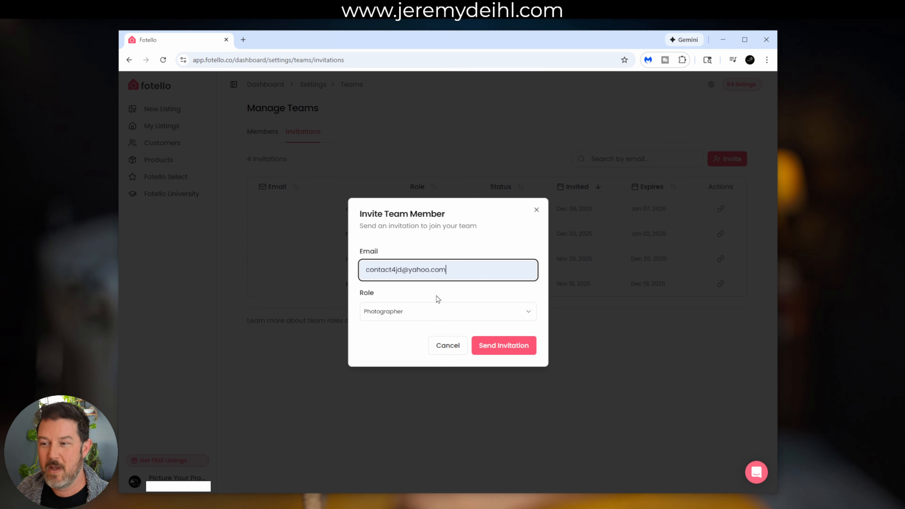
pyautogui.click(442, 320)
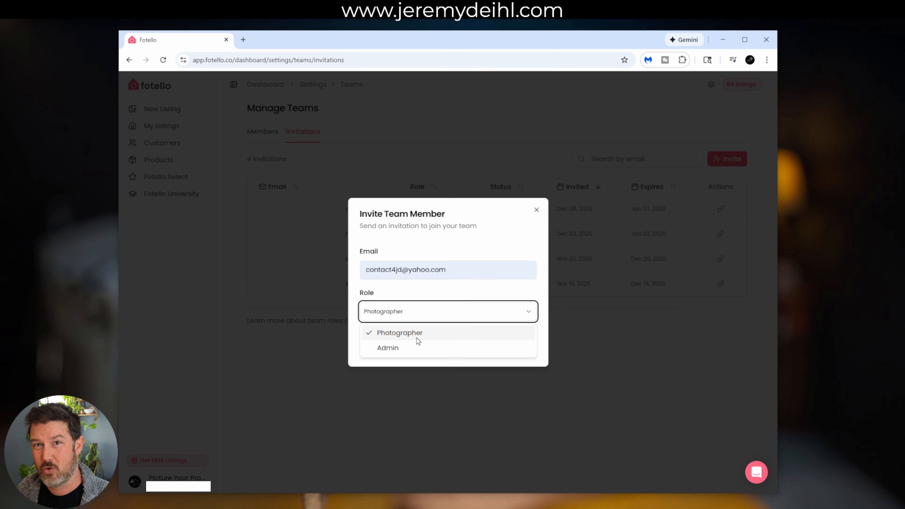
pyautogui.click(418, 341)
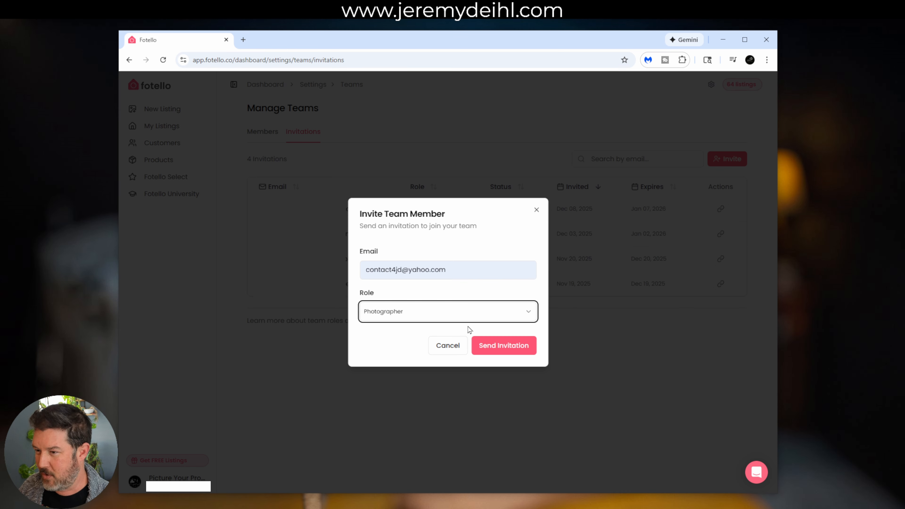
pyautogui.click(498, 349)
# Send the Photographer invitation, then e-mail its copied invite link from Gmail
pyautogui.click(498, 350)
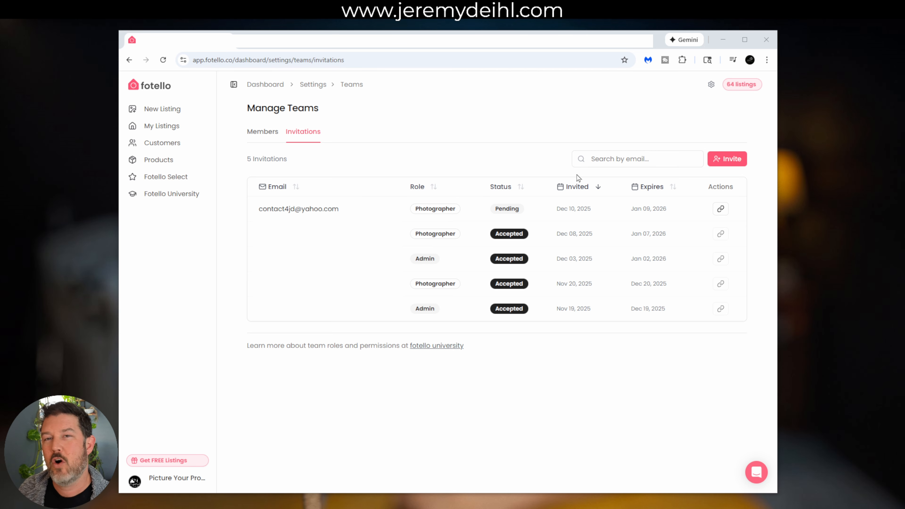
pyautogui.click(718, 212)
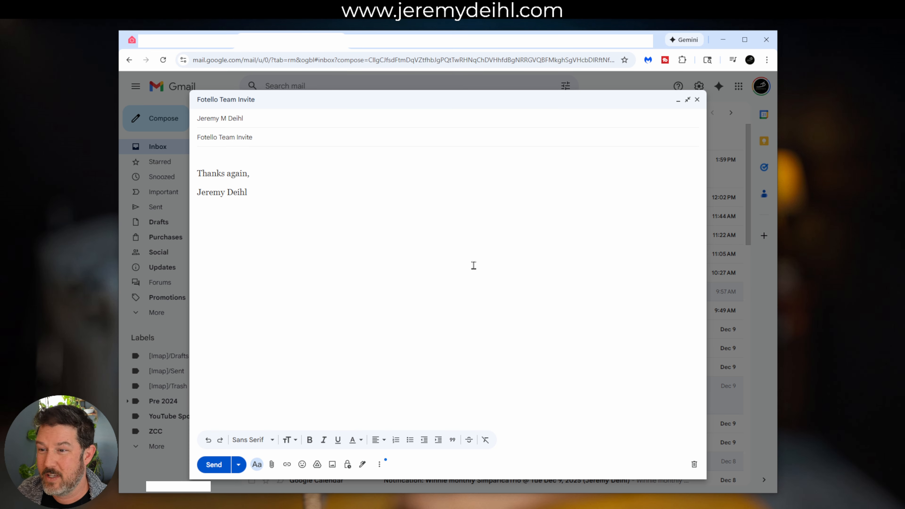
pyautogui.click(223, 155)
pyautogui.hotkey('ctrl', 'v')
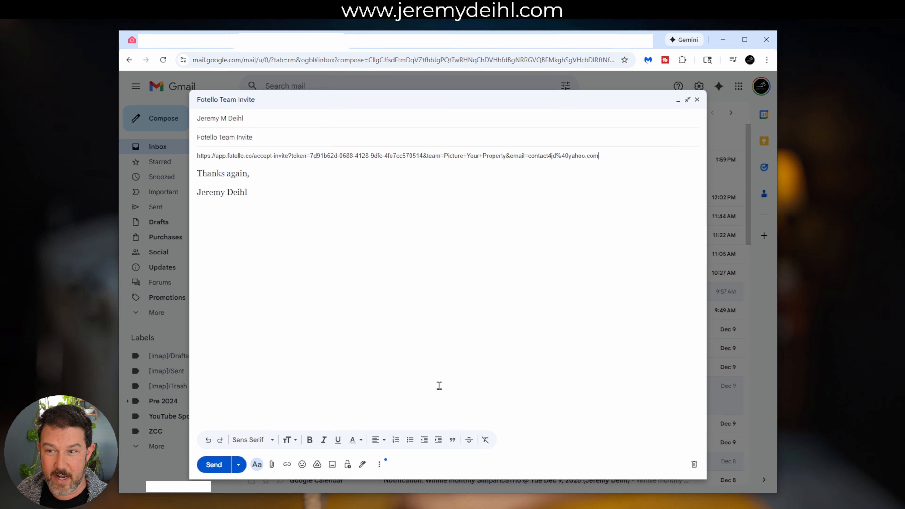
pyautogui.click(214, 465)
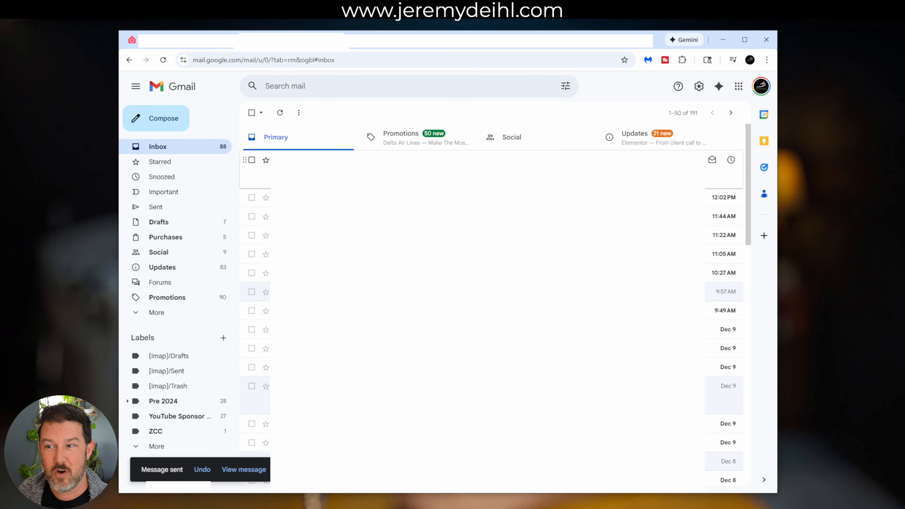
# Confirm the Fotello Team Invite e-mail arrived in the invitee's Yahoo inbox, then return to Fotello
pyautogui.click(421, 39)
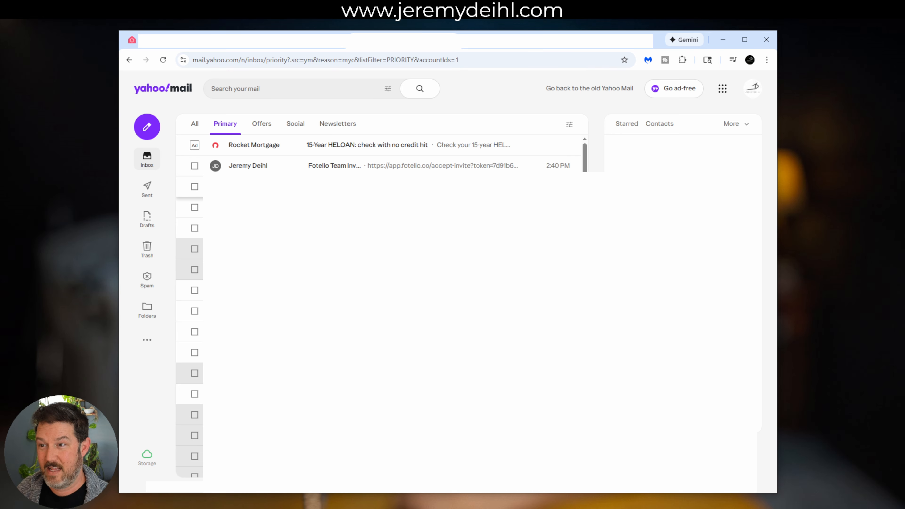
pyautogui.click(455, 168)
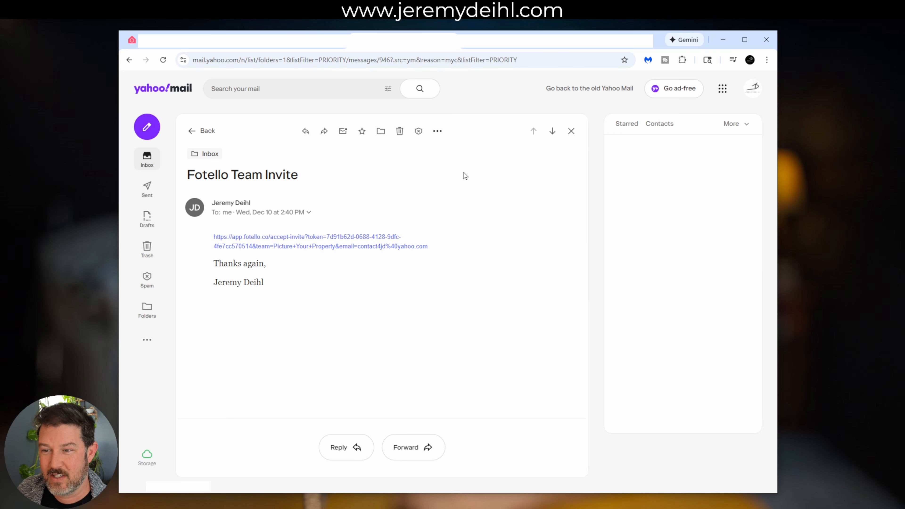
pyautogui.click(236, 48)
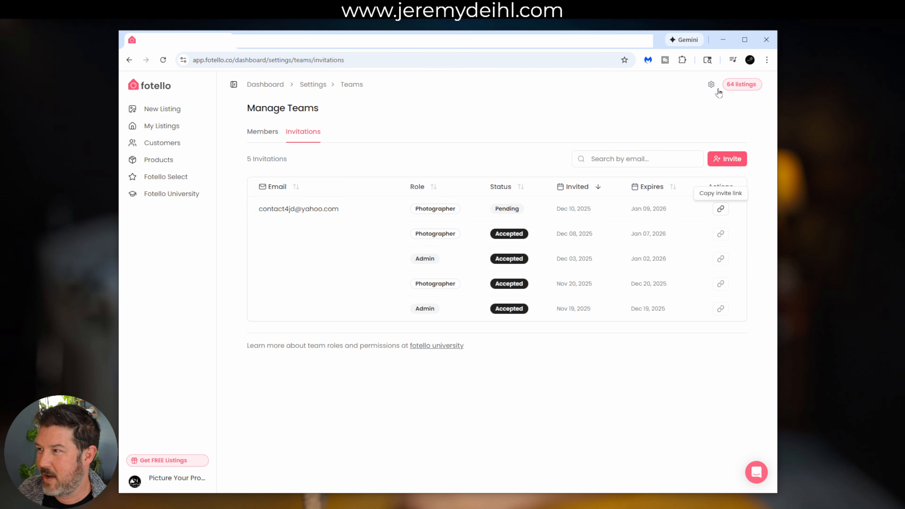
# Sign out of the Fotello admin account from the sidebar profile menu
pyautogui.click(178, 479)
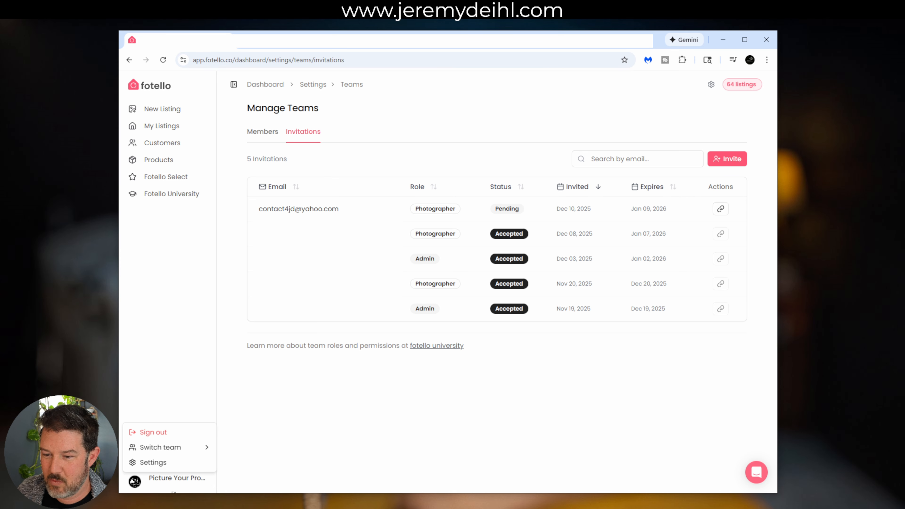
pyautogui.click(178, 436)
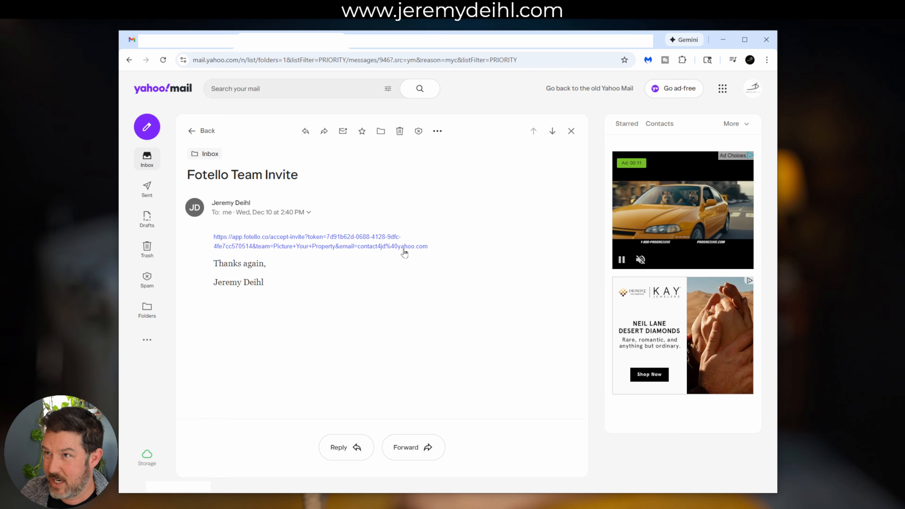
# Follow the accept-invite link in the Fotello Team Invite e-mail to the Create account page
pyautogui.click(348, 246)
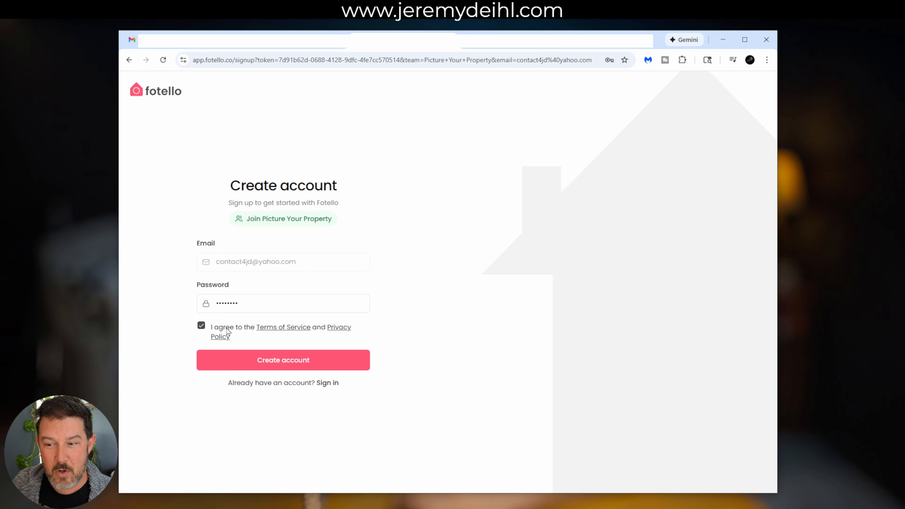
# Create the photographer account and save its password in Chrome
pyautogui.click(297, 364)
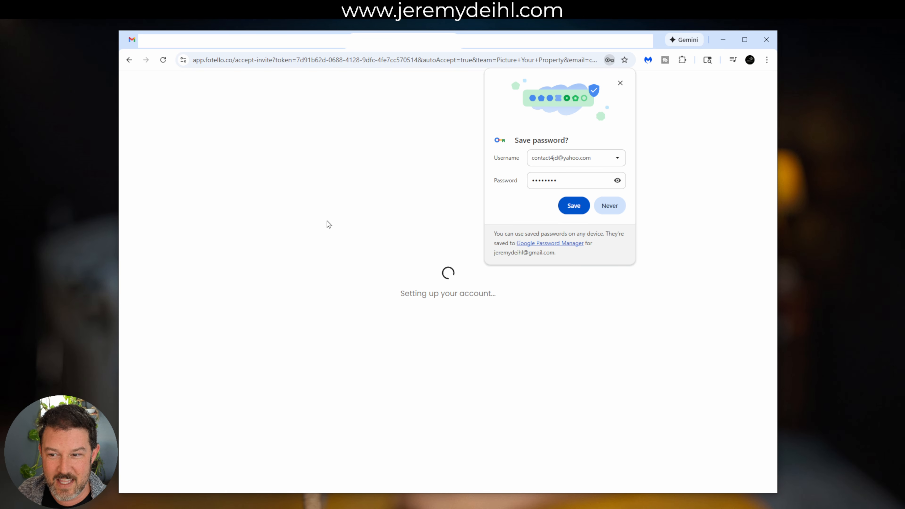
pyautogui.click(574, 205)
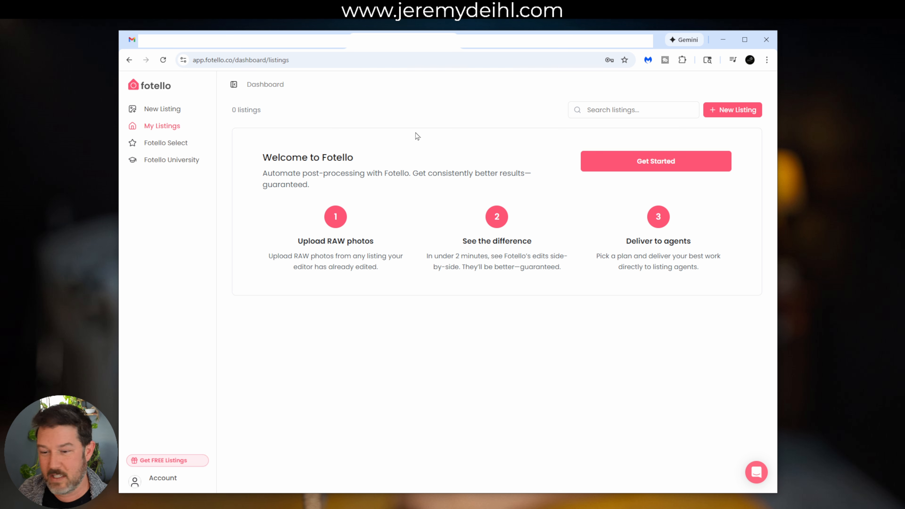
pyautogui.click(164, 478)
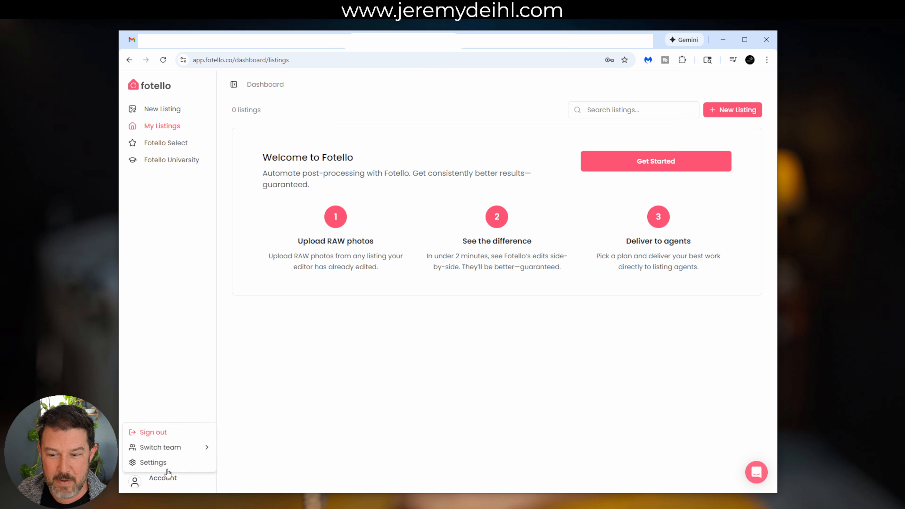
pyautogui.moveTo(179, 454)
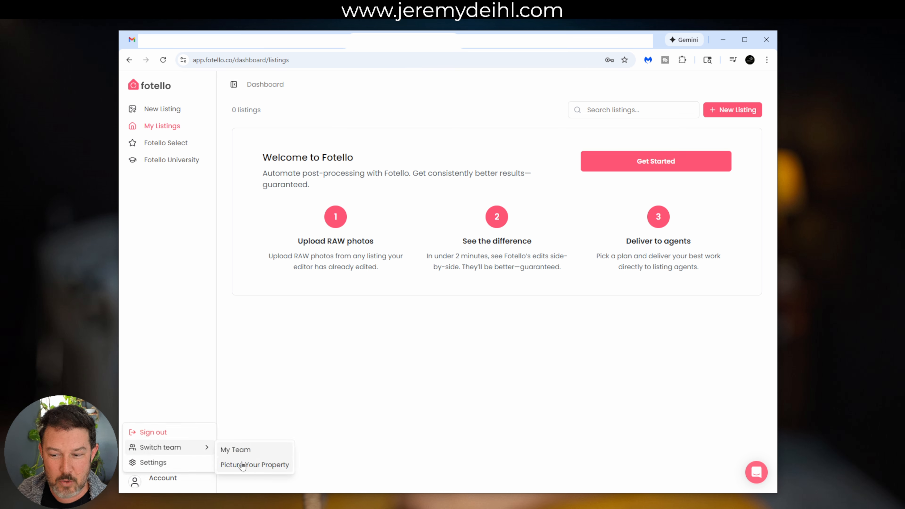
pyautogui.click(233, 470)
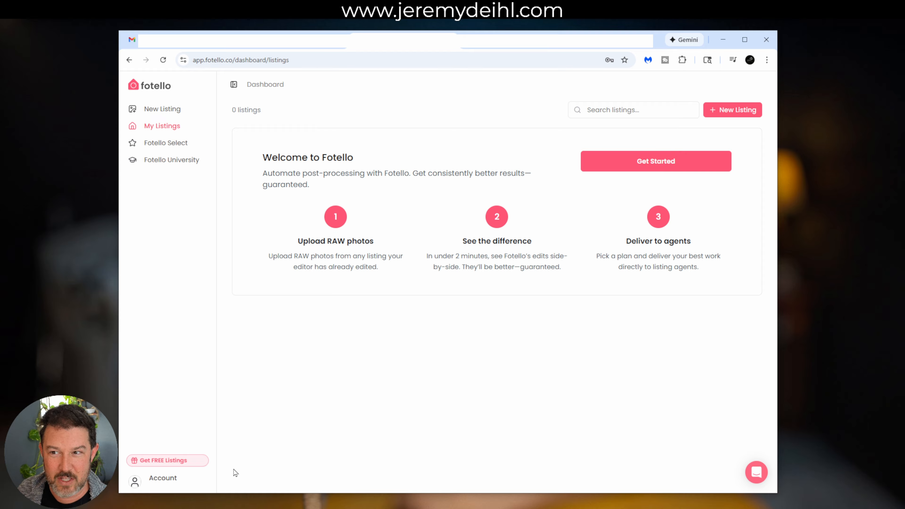
pyautogui.click(200, 479)
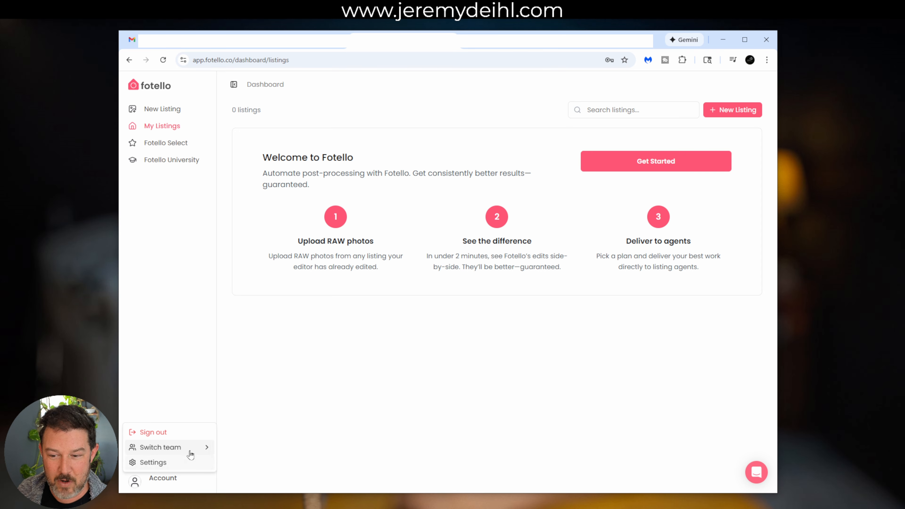
pyautogui.moveTo(200, 452)
pyautogui.click(235, 449)
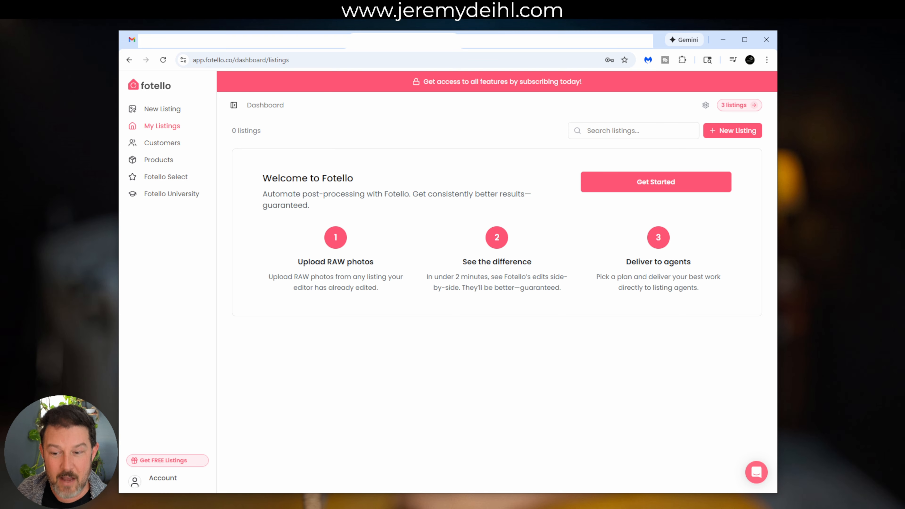
pyautogui.click(155, 490)
pyautogui.moveTo(208, 450)
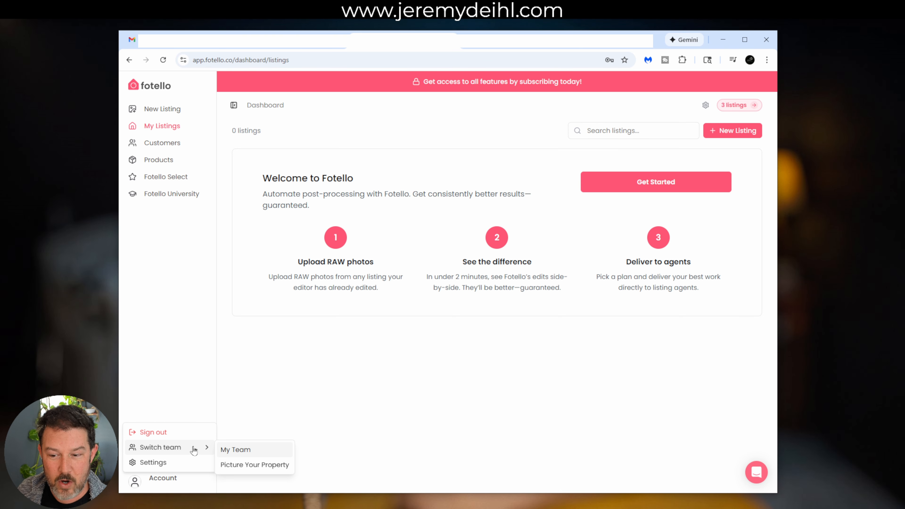
pyautogui.click(251, 464)
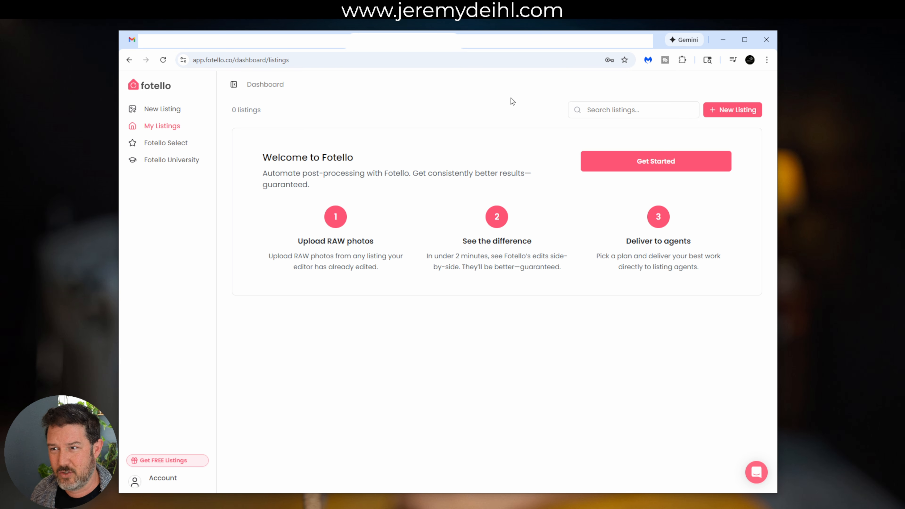
# Sign out of the photographer account and sign back in as admin with Google
pyautogui.click(171, 481)
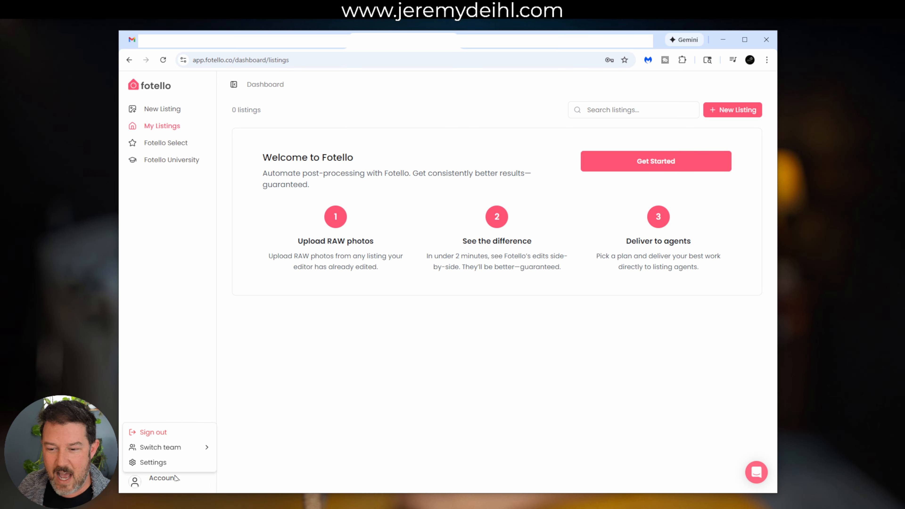
pyautogui.click(178, 436)
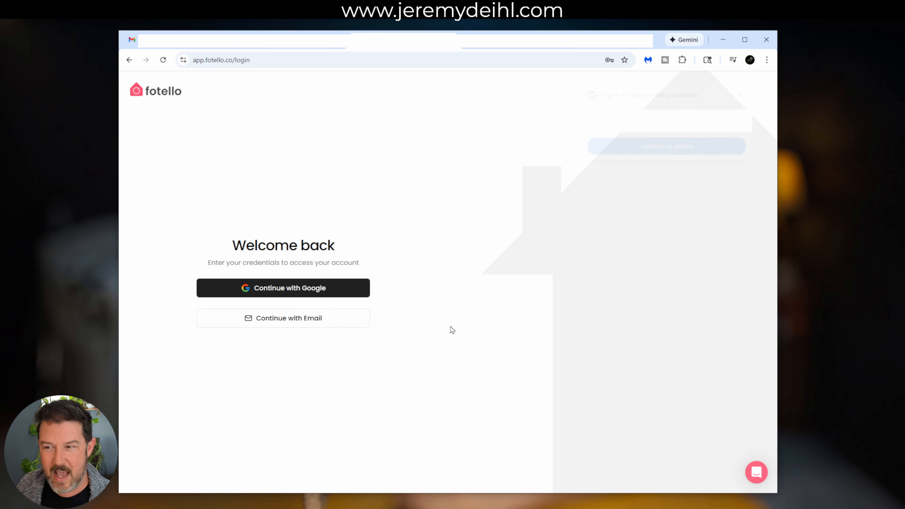
pyautogui.click(348, 288)
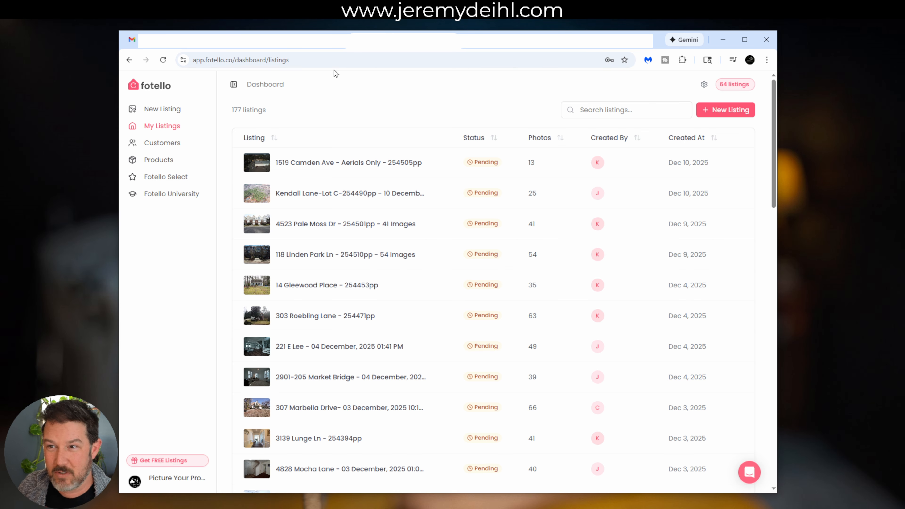
pyautogui.click(194, 478)
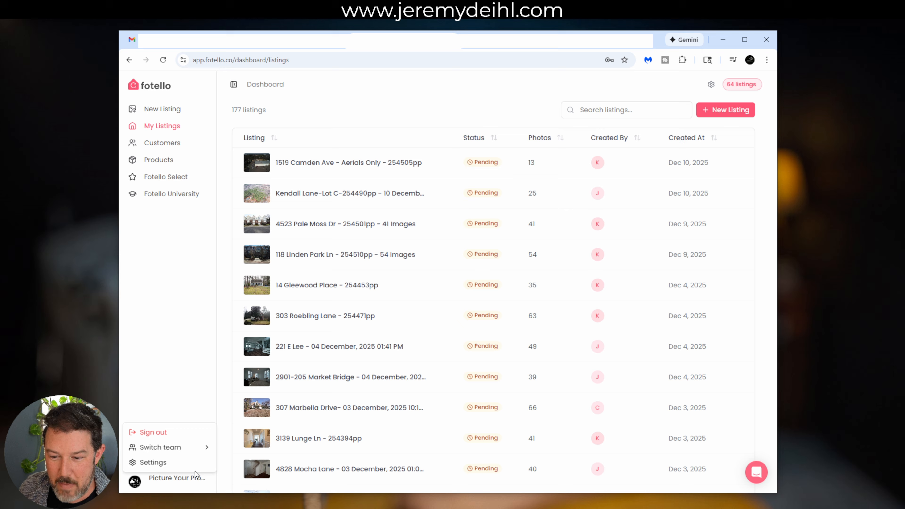
pyautogui.click(169, 462)
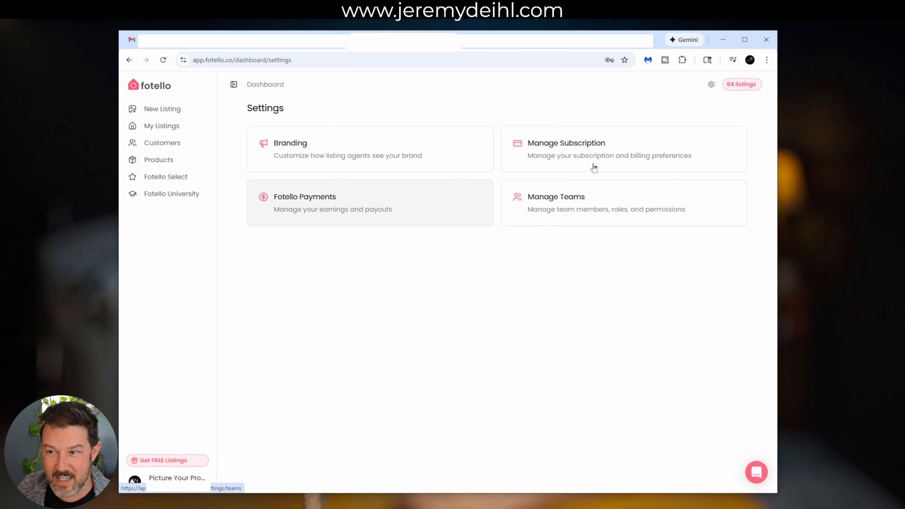
pyautogui.click(583, 210)
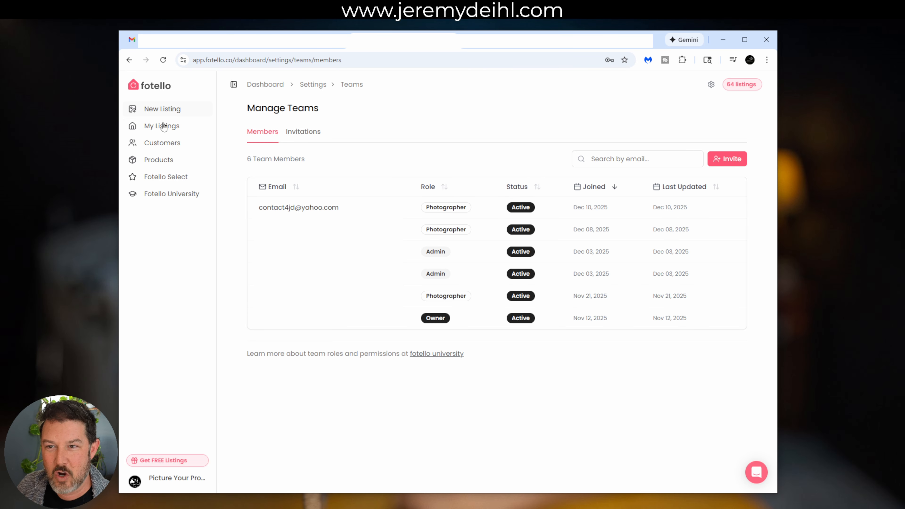
pyautogui.click(158, 131)
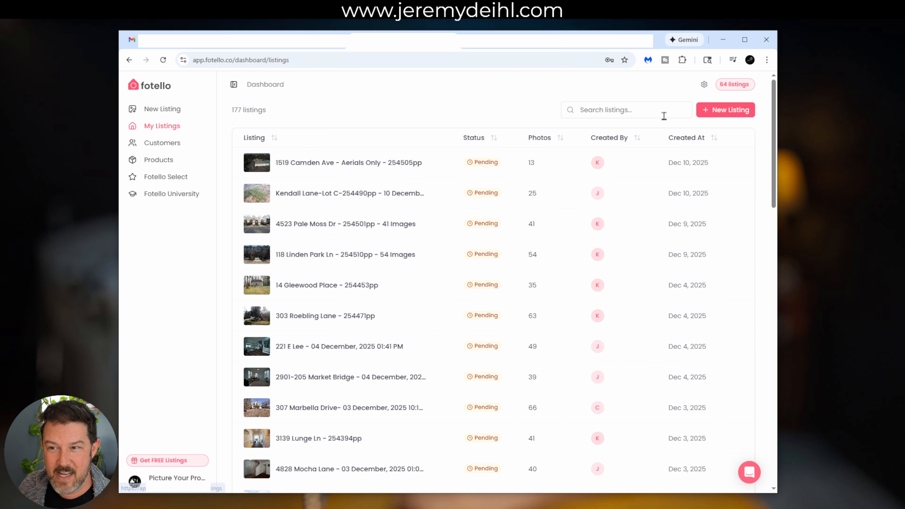